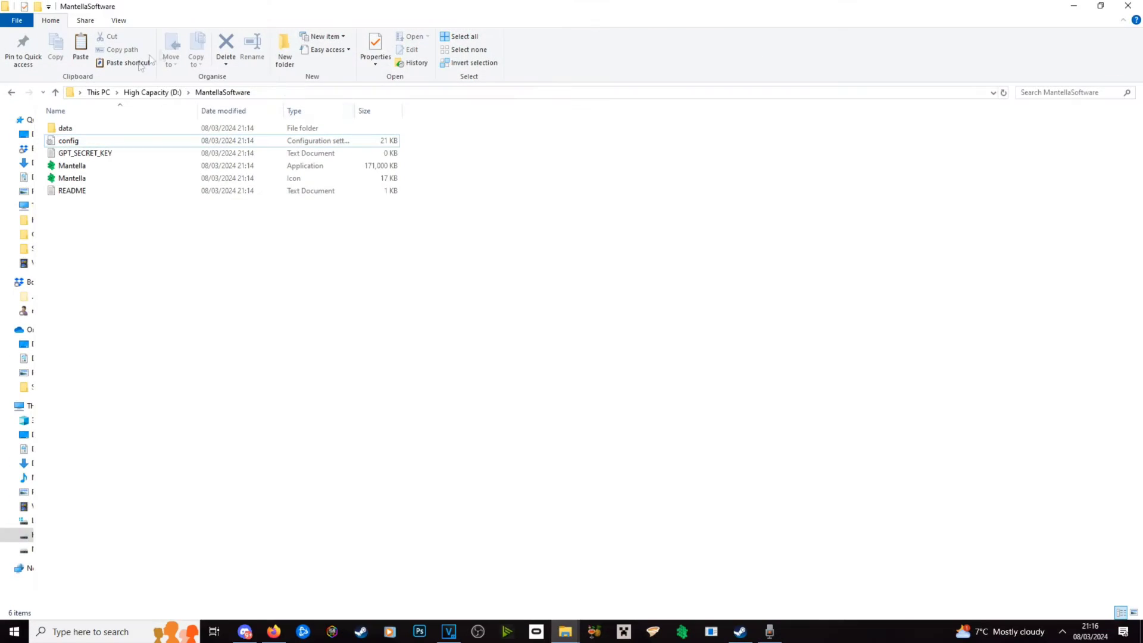
# Open the Mantella config, search 'languagemo' to reach [LanguageModel] (model gpt-3.5-turbo-1106), and maximize Notepad
pyautogui.doubleClick(75, 142)
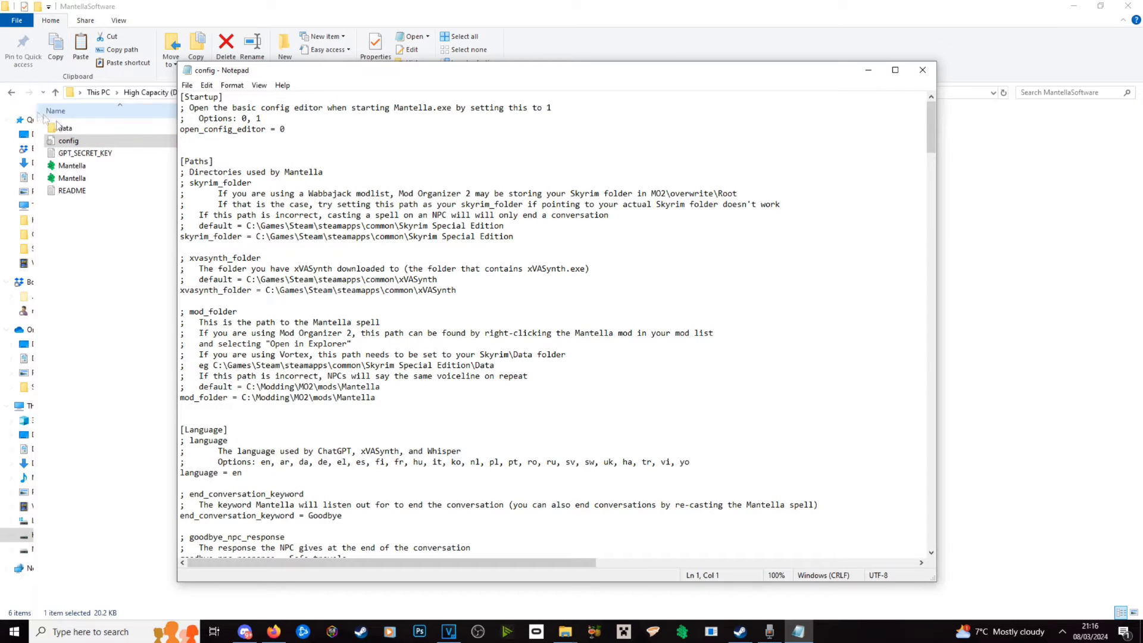
pyautogui.click(896, 74)
pyautogui.moveTo(1139, 68); pyautogui.dragTo(1138, 250)
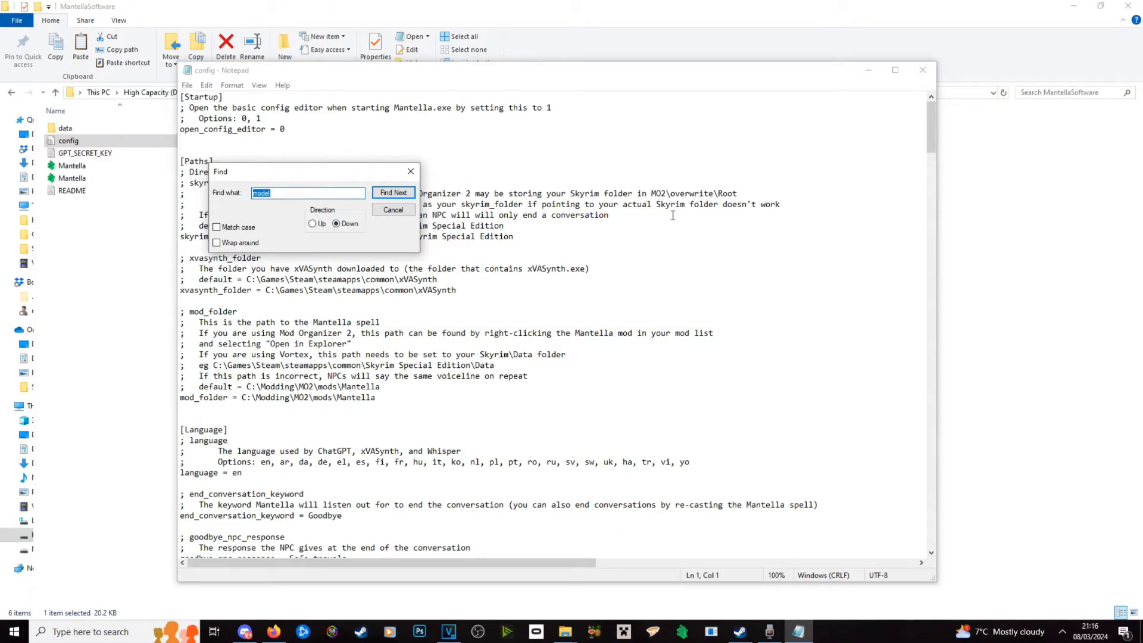
pyautogui.press('BackSpace')
pyautogui.write('languagemo')
pyautogui.press('Return')
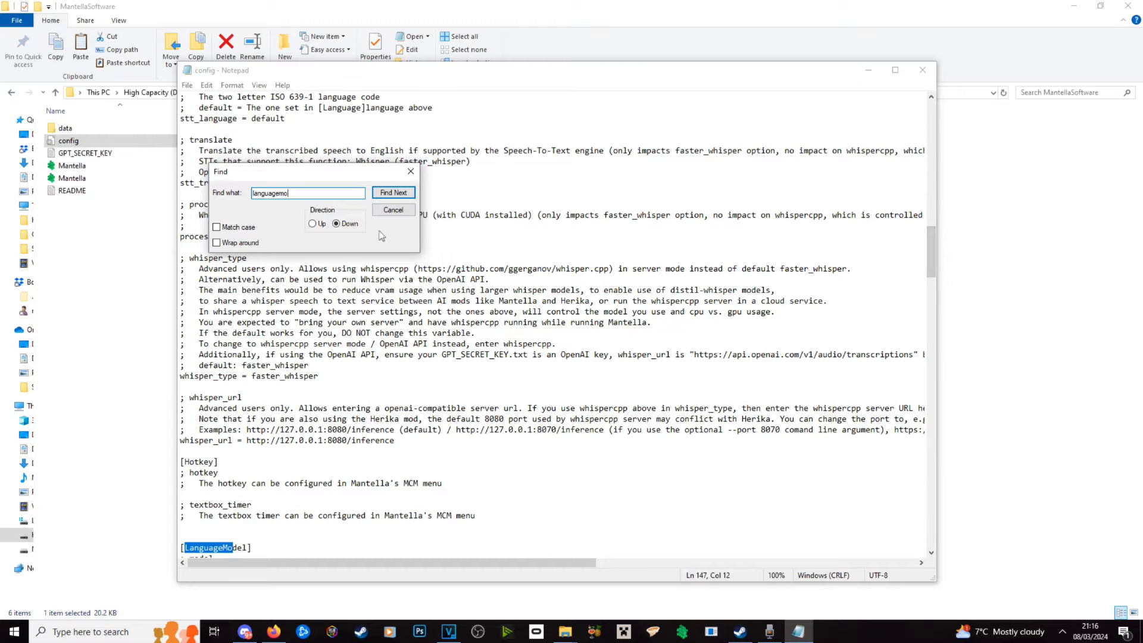
pyautogui.click(411, 171)
pyautogui.scroll(-11, 233, 198)
pyautogui.click(233, 197)
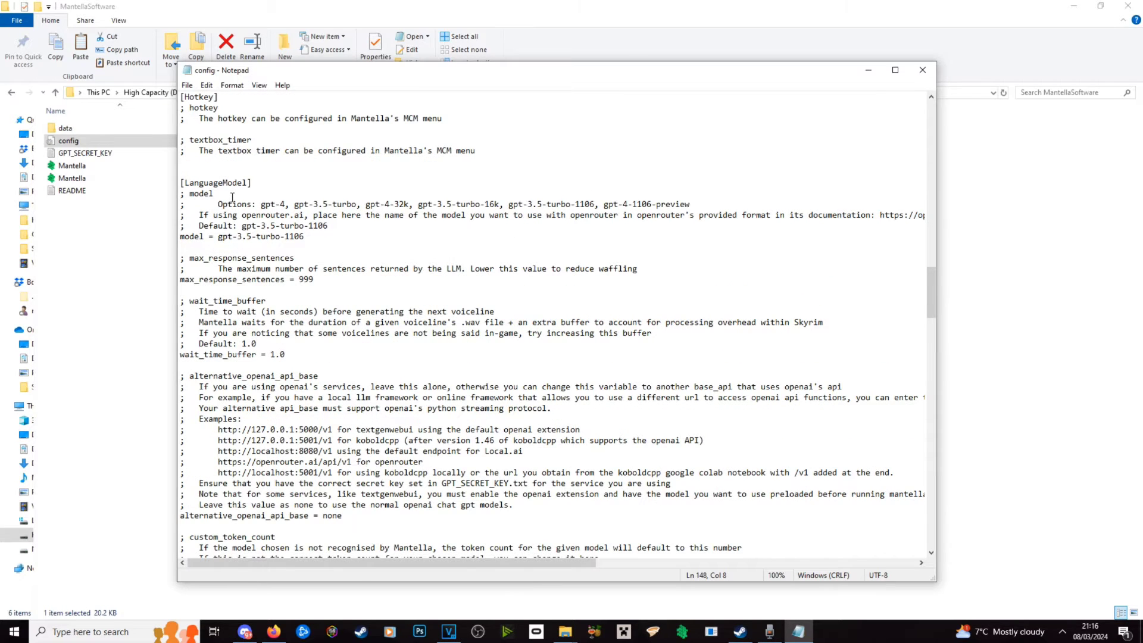
pyautogui.click(895, 70)
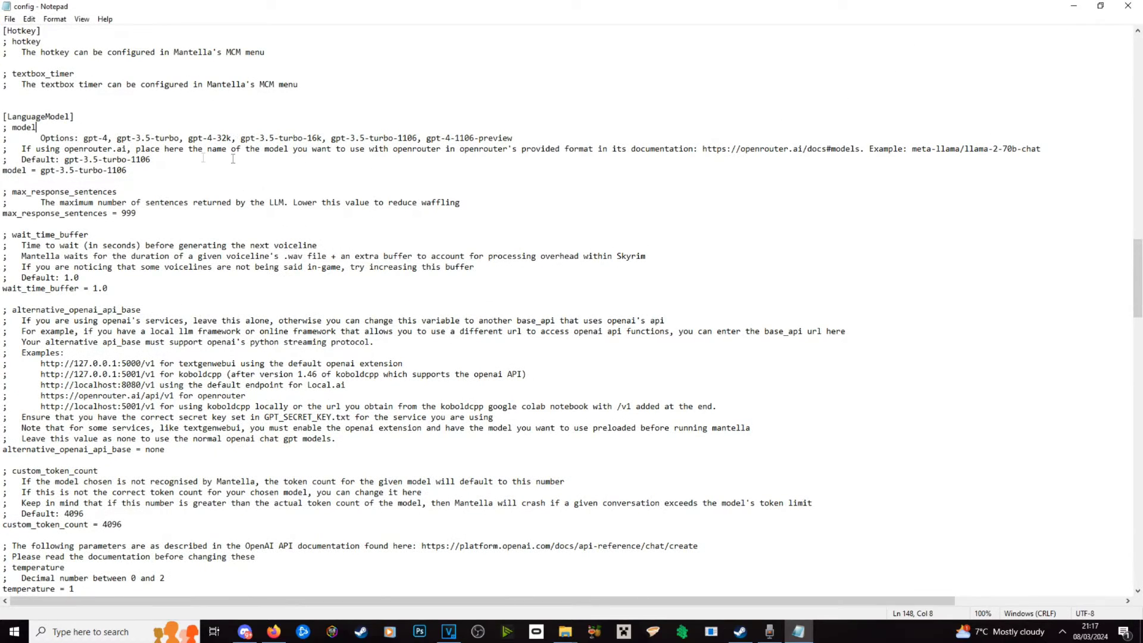
# Select the current model value gpt-3.5-turbo-1106, then mark the gpt-4-32k and gpt-4 options in the comments
pyautogui.click(122, 179)
pyautogui.moveTo(127, 171); pyautogui.dragTo(41, 174)
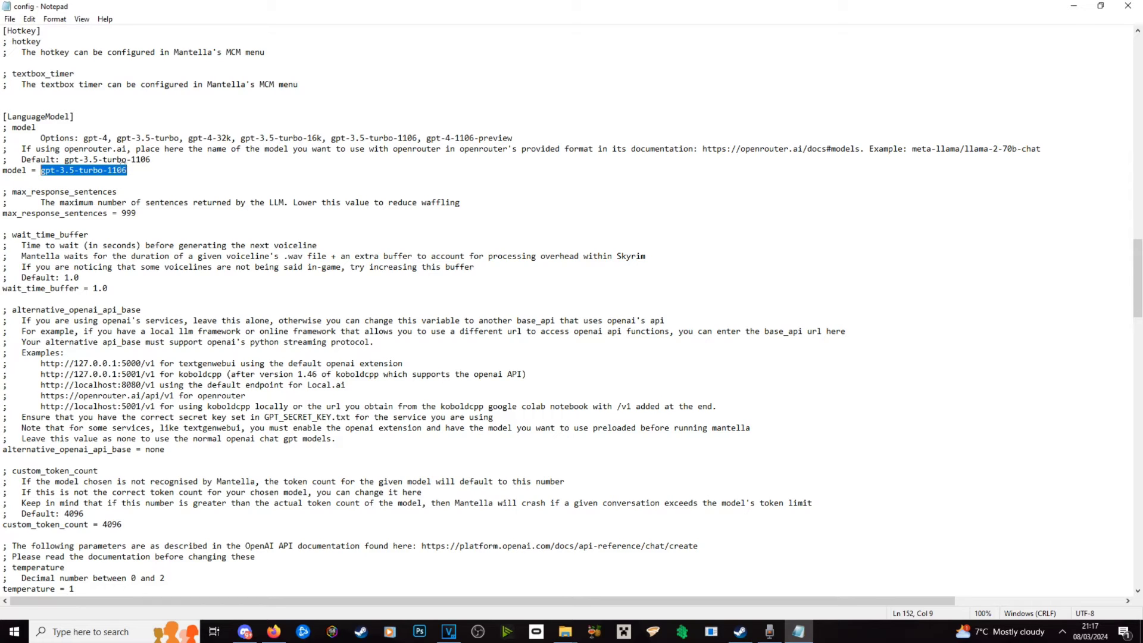
pyautogui.click(102, 159)
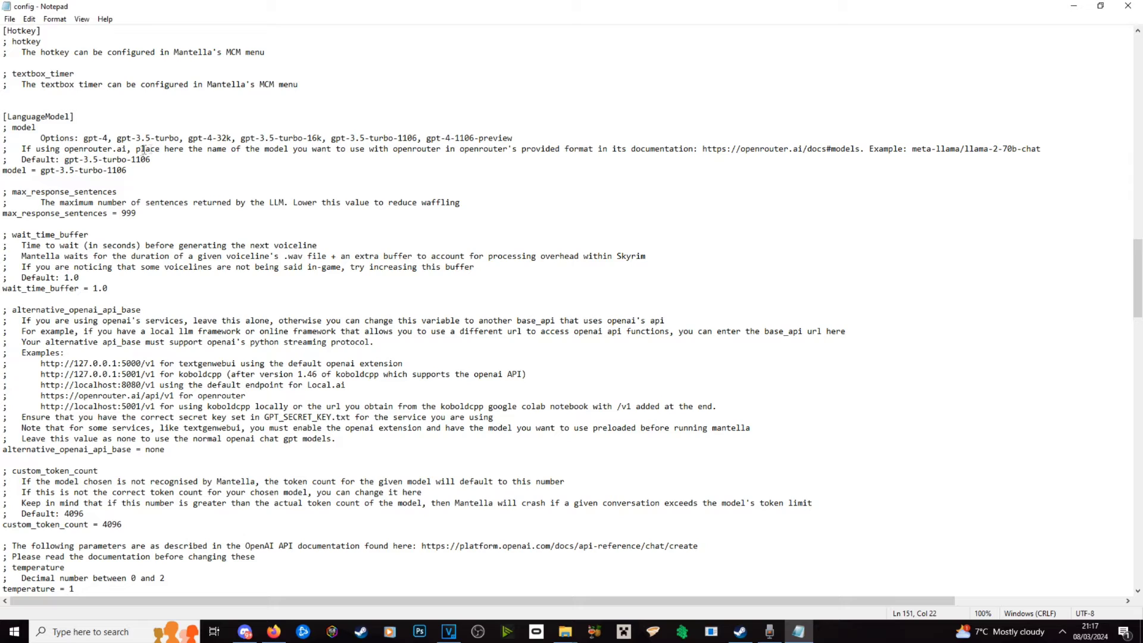
pyautogui.moveTo(188, 137); pyautogui.dragTo(234, 134)
pyautogui.moveTo(83, 137); pyautogui.dragTo(107, 137)
# Select the openrouter.ai/docs#models link in the comments and switch to that docs page in Firefox
pyautogui.click(750, 149)
pyautogui.moveTo(704, 149); pyautogui.dragTo(862, 147)
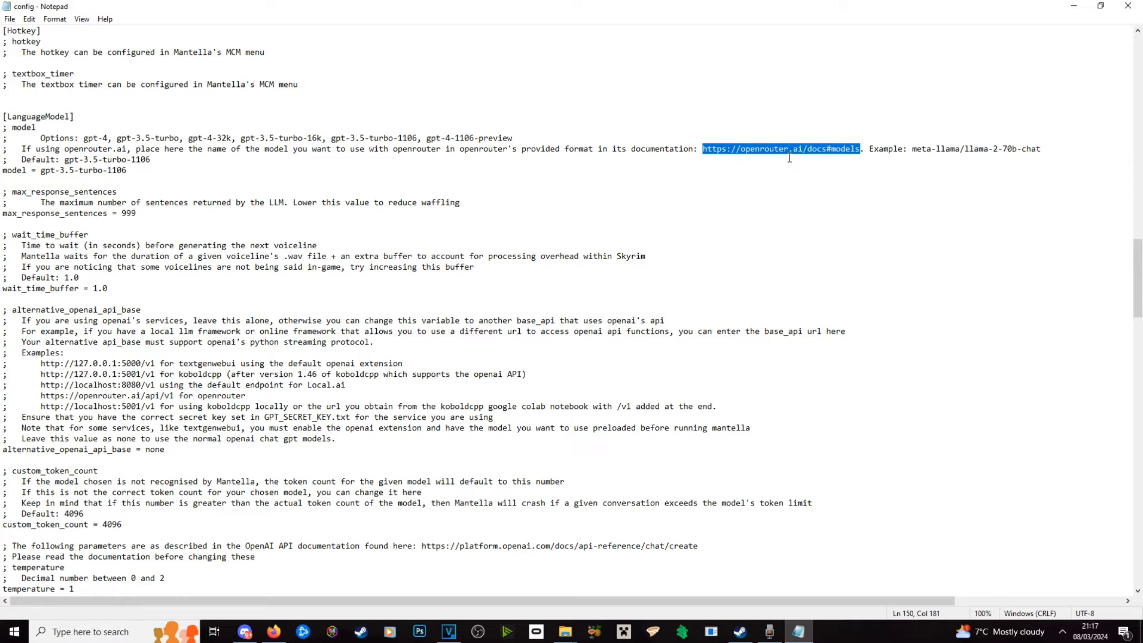
pyautogui.click(732, 149)
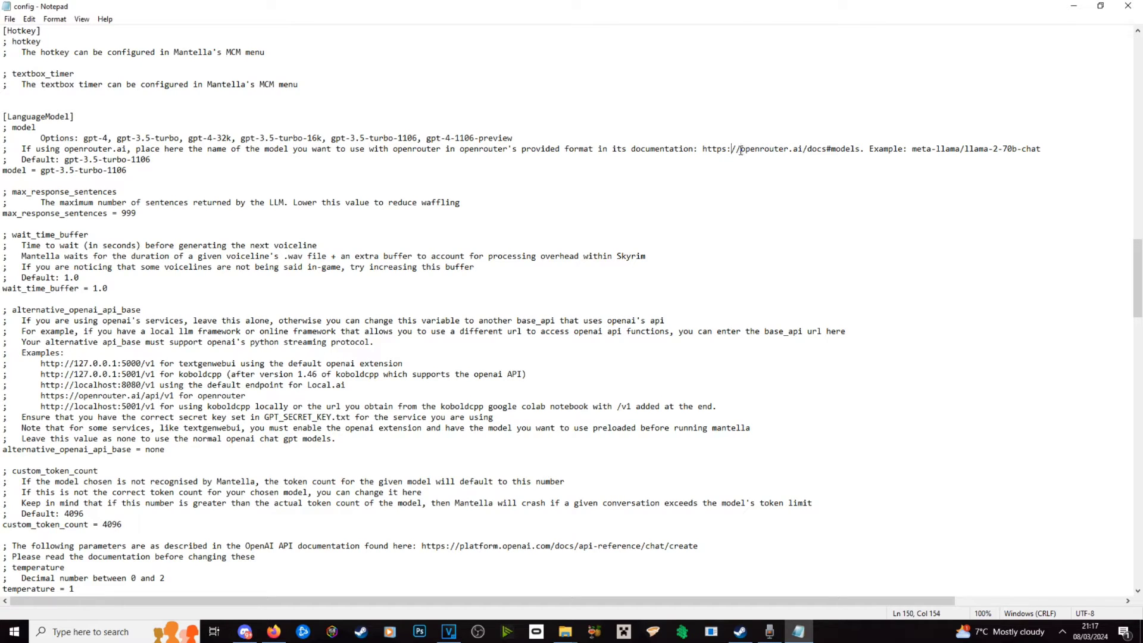
pyautogui.doubleClick(741, 150)
pyautogui.hotkey('alt', 'Tab')
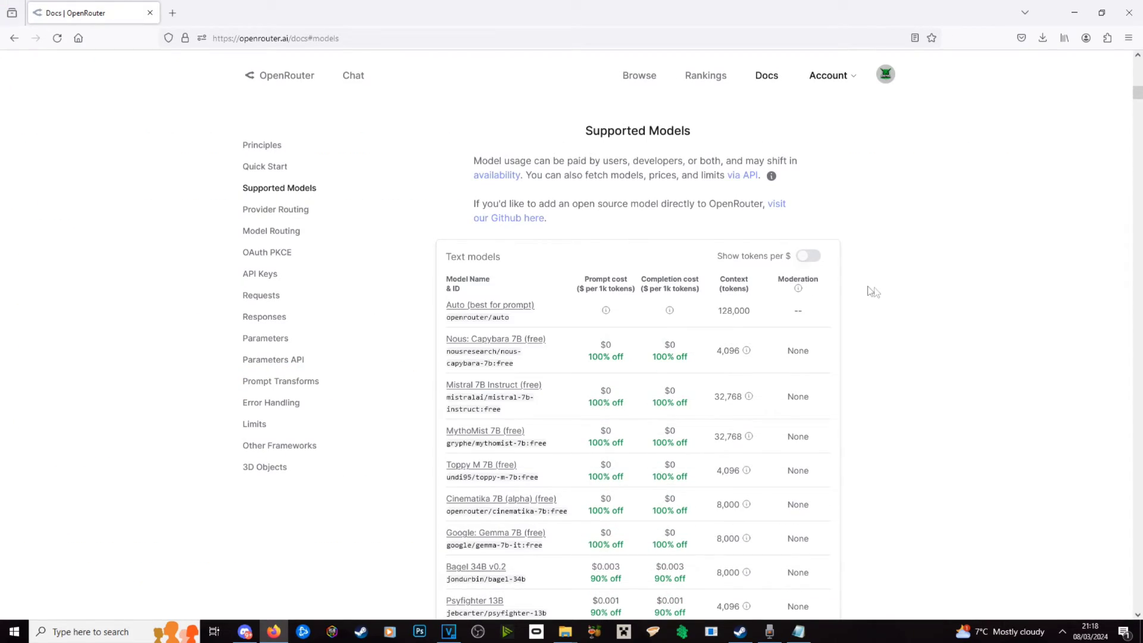
# Scroll to Mistral 7B Instruct in the Supported Models table, copy its model ID, and return to Notepad
pyautogui.scroll(-6, 877, 292)
pyautogui.scroll(-5, 875, 290)
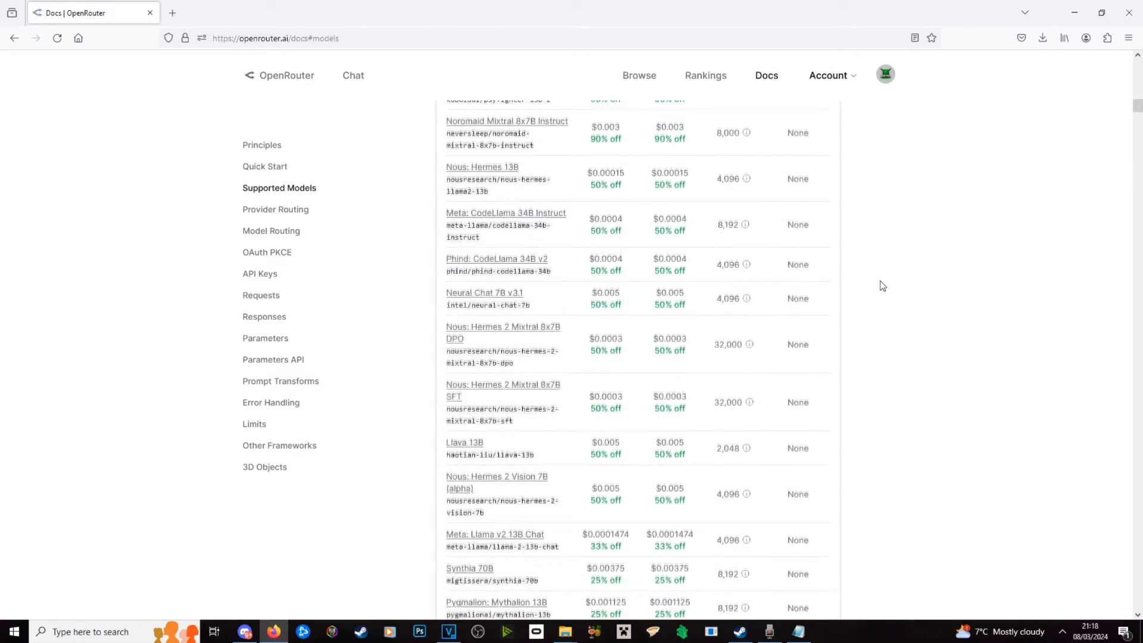
pyautogui.scroll(-1, 880, 285)
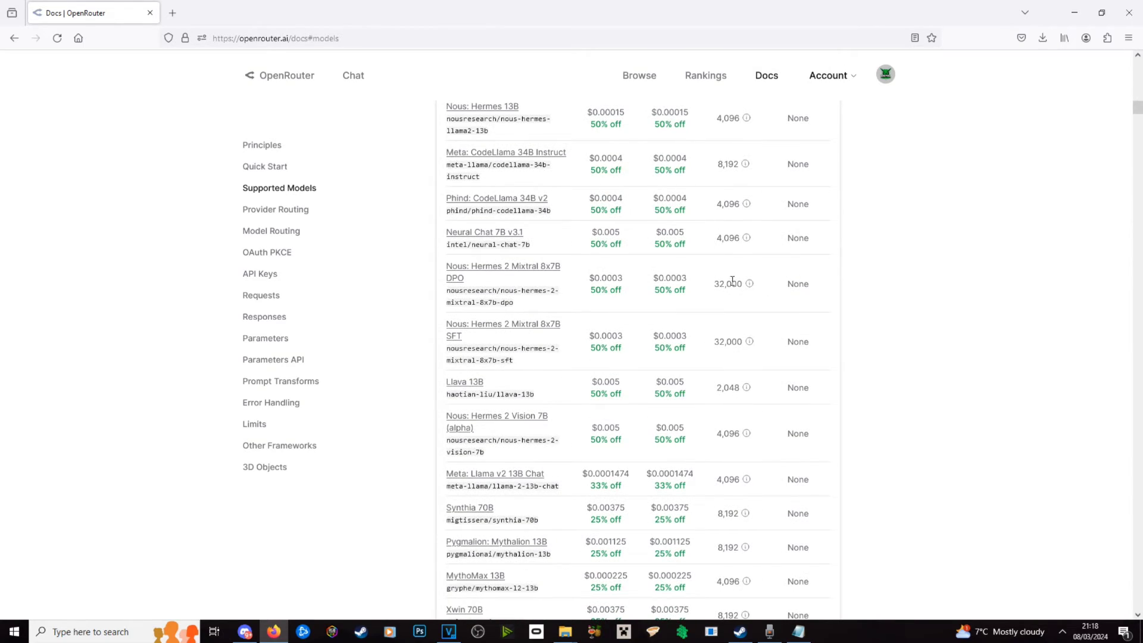
pyautogui.scroll(12, 732, 280)
pyautogui.scroll(-2, 736, 392)
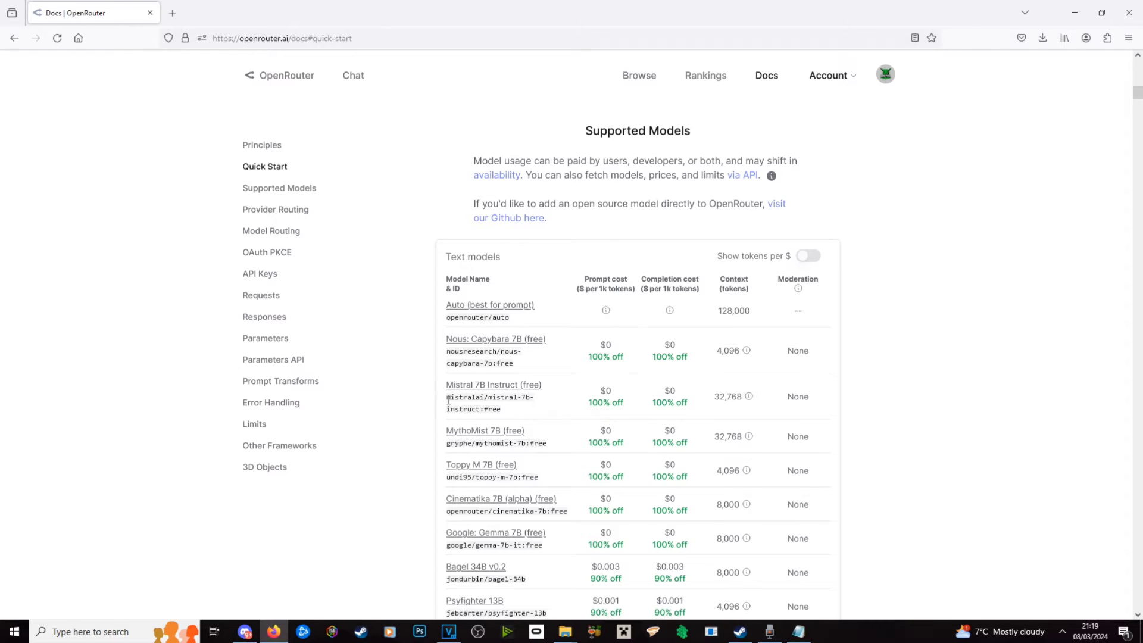
pyautogui.moveTo(446, 397); pyautogui.dragTo(543, 398)
pyautogui.hotkey('ctrl', 'c')
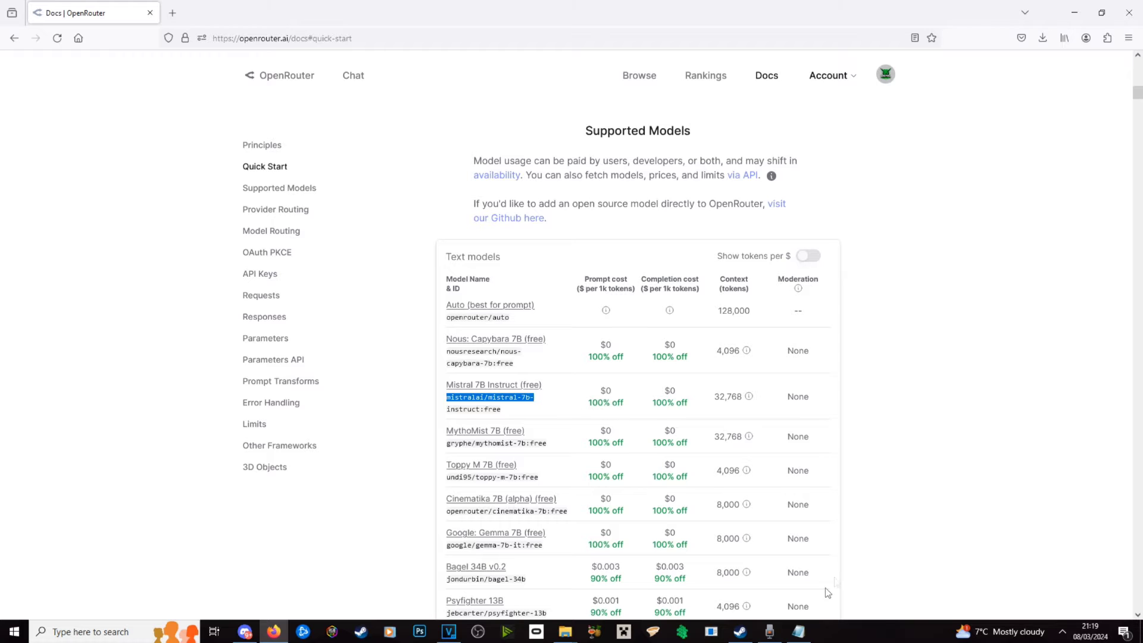
pyautogui.click(798, 633)
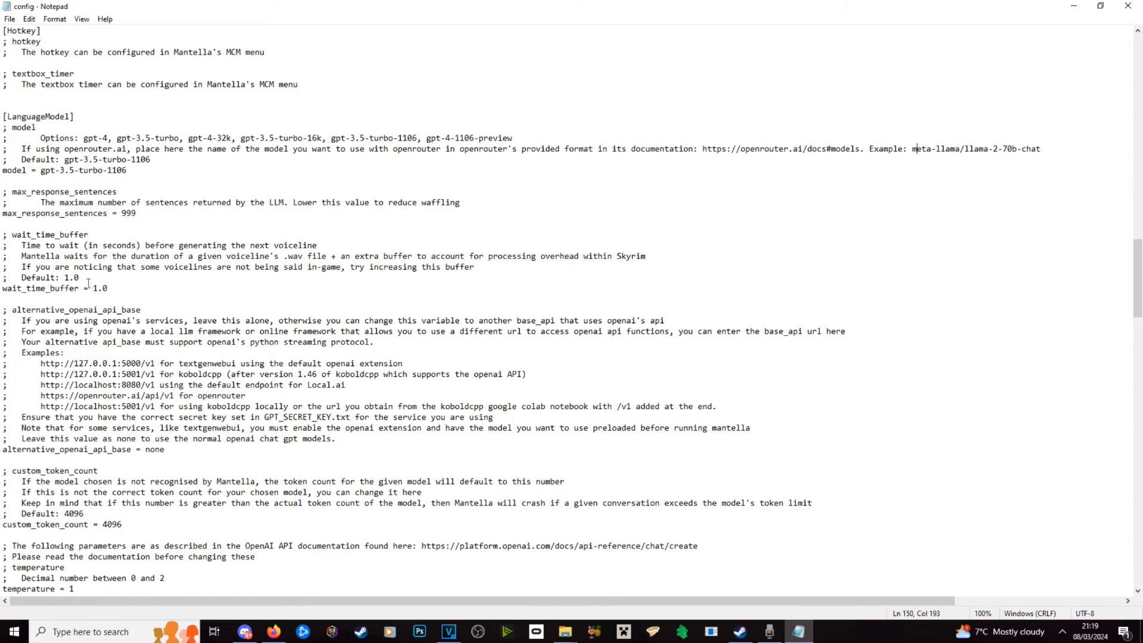
# Replace gpt-3.5-turbo-1106 on the model line with the pasted mistralai/mistral-7b- ID, then go back to Firefox
pyautogui.click(89, 213)
pyautogui.moveTo(125, 172); pyautogui.dragTo(40, 169)
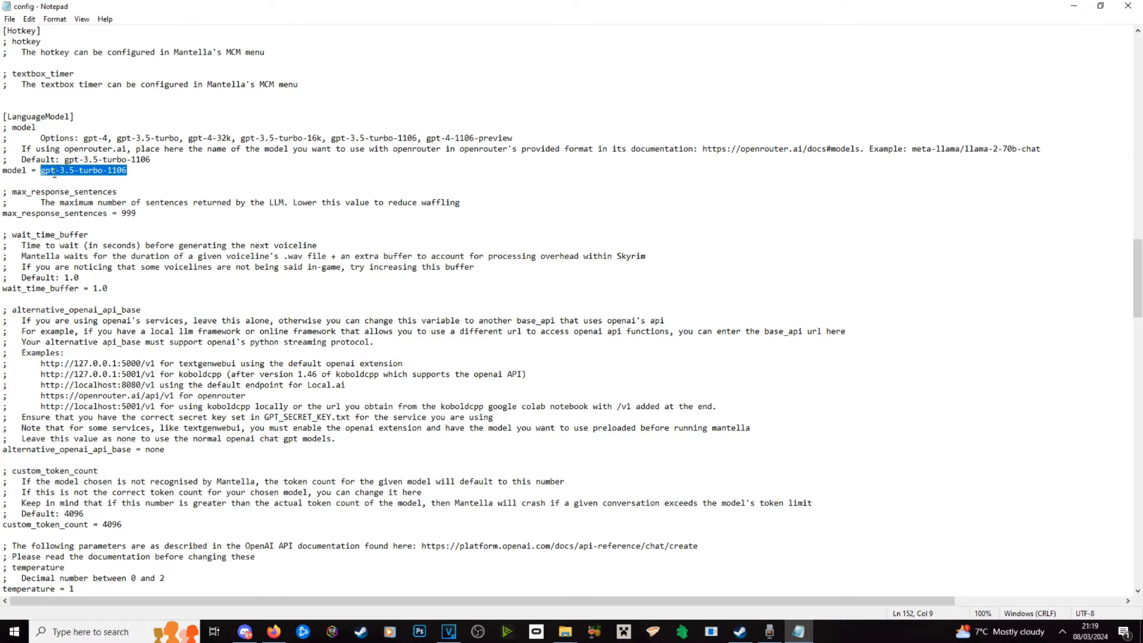
pyautogui.hotkey('ctrl', 'v')
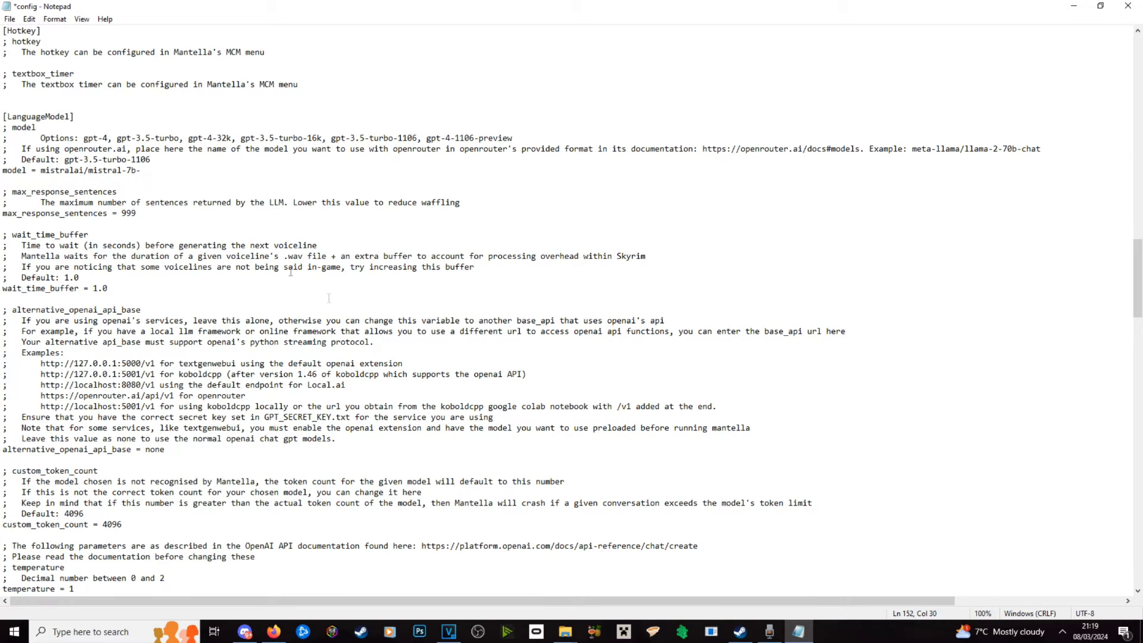
pyautogui.click(275, 633)
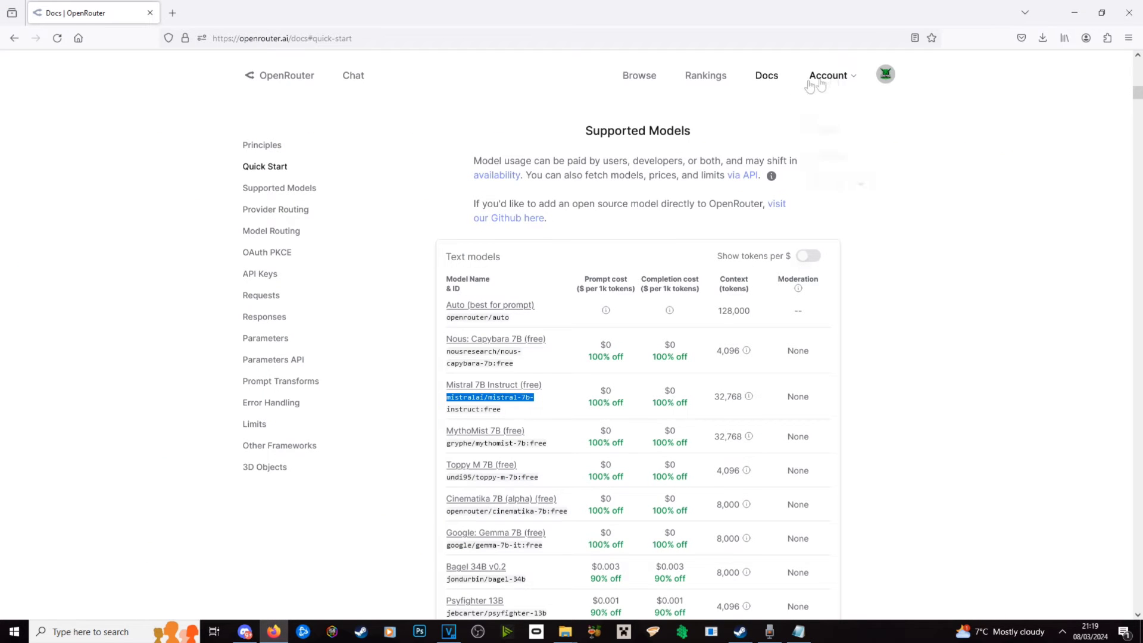
# On the OpenRouter API keys page, create a new key named Freebot
pyautogui.click(842, 80)
pyautogui.click(833, 112)
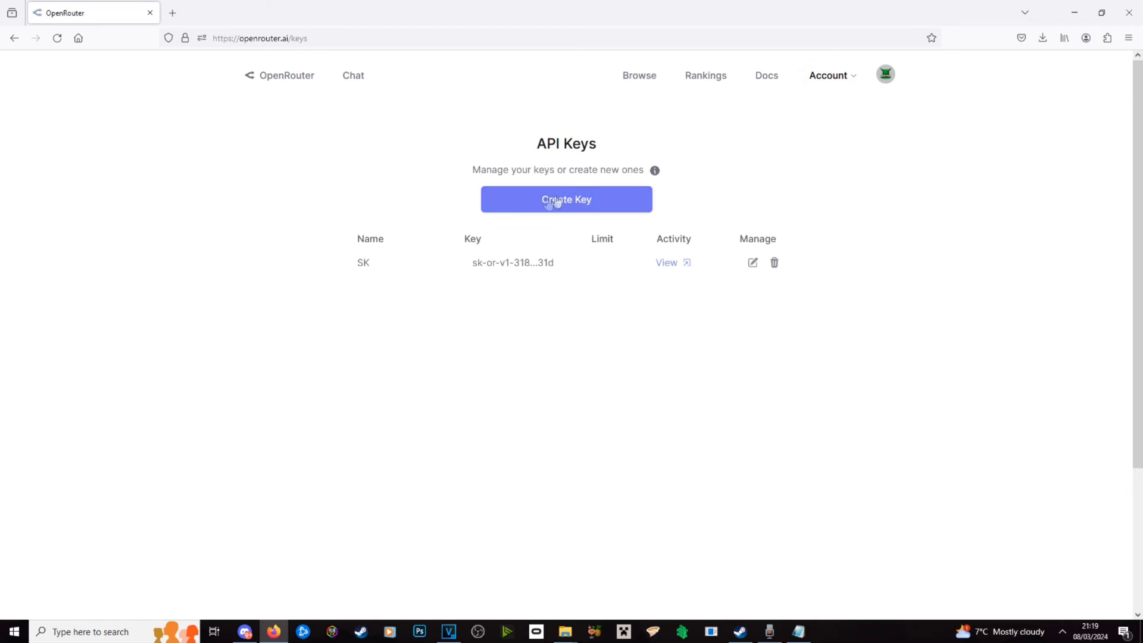
pyautogui.click(557, 201)
pyautogui.click(526, 314)
pyautogui.write('Freebot')
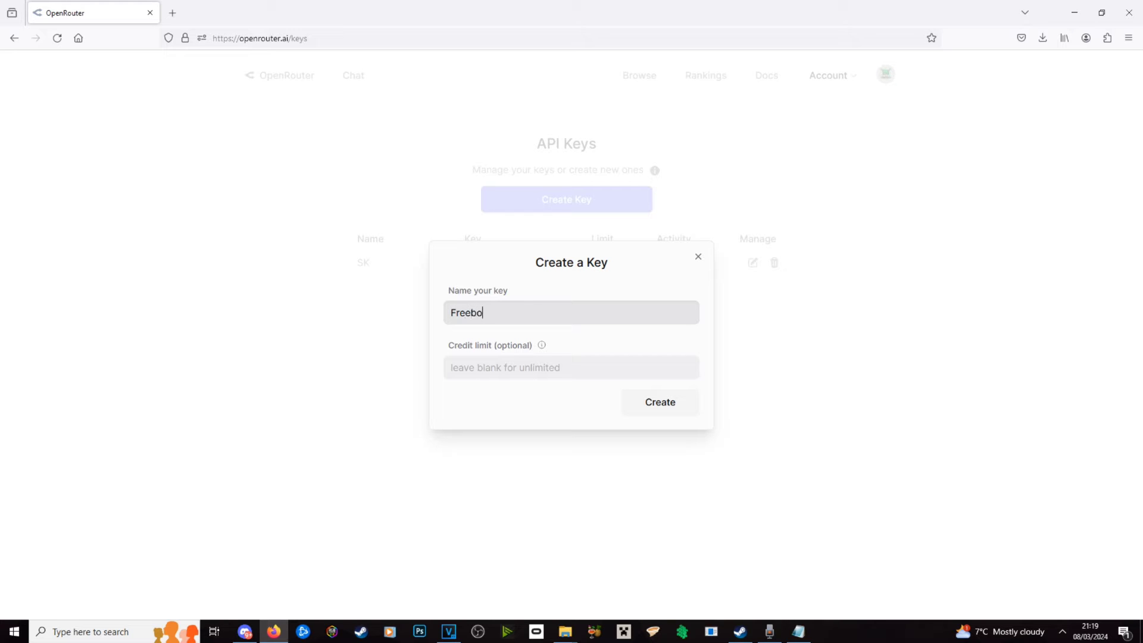
pyautogui.click(655, 407)
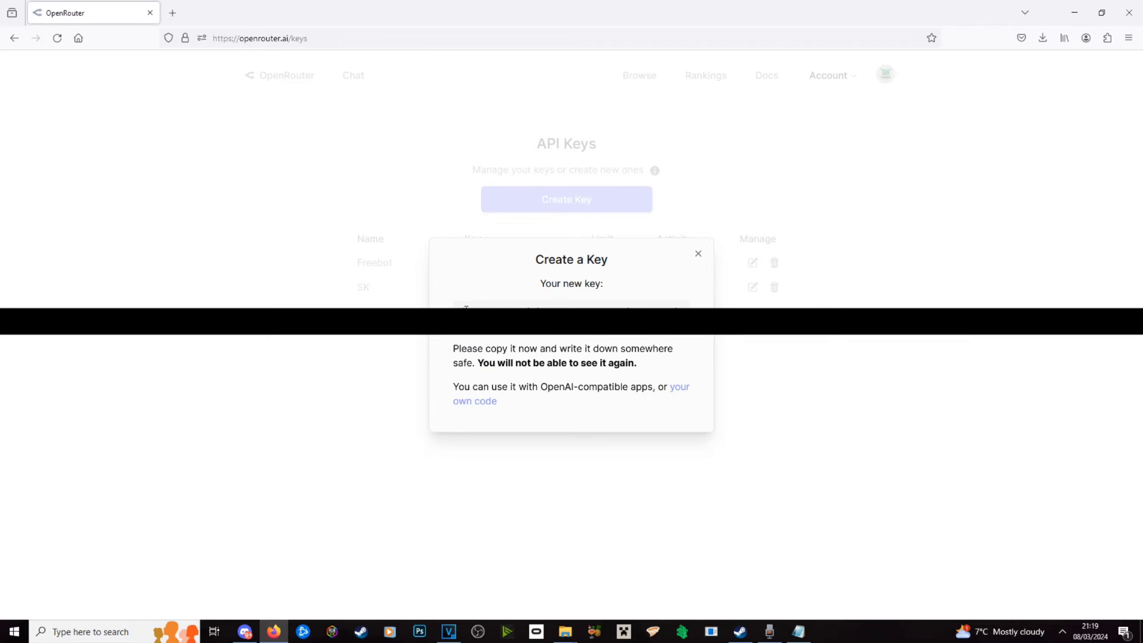
# Copy the new API key, paste it into GPT_SECRET_KEY.txt, and save and close that file
pyautogui.moveTo(461, 307); pyautogui.dragTo(689, 310)
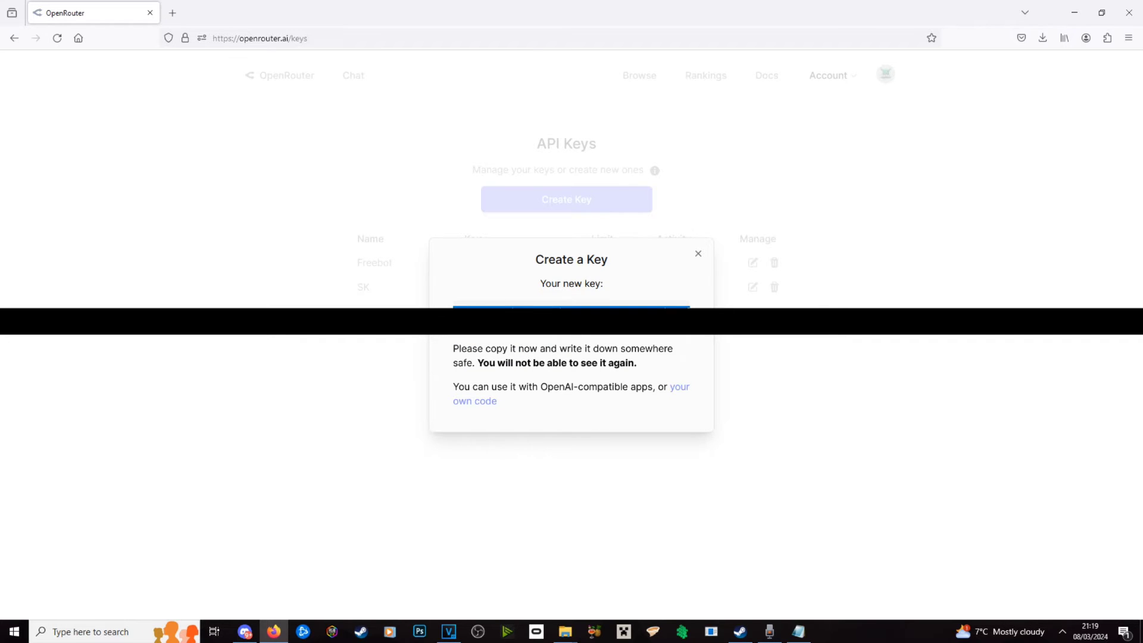
pyautogui.hotkey('alt', 'Tab')
pyautogui.press('Return')
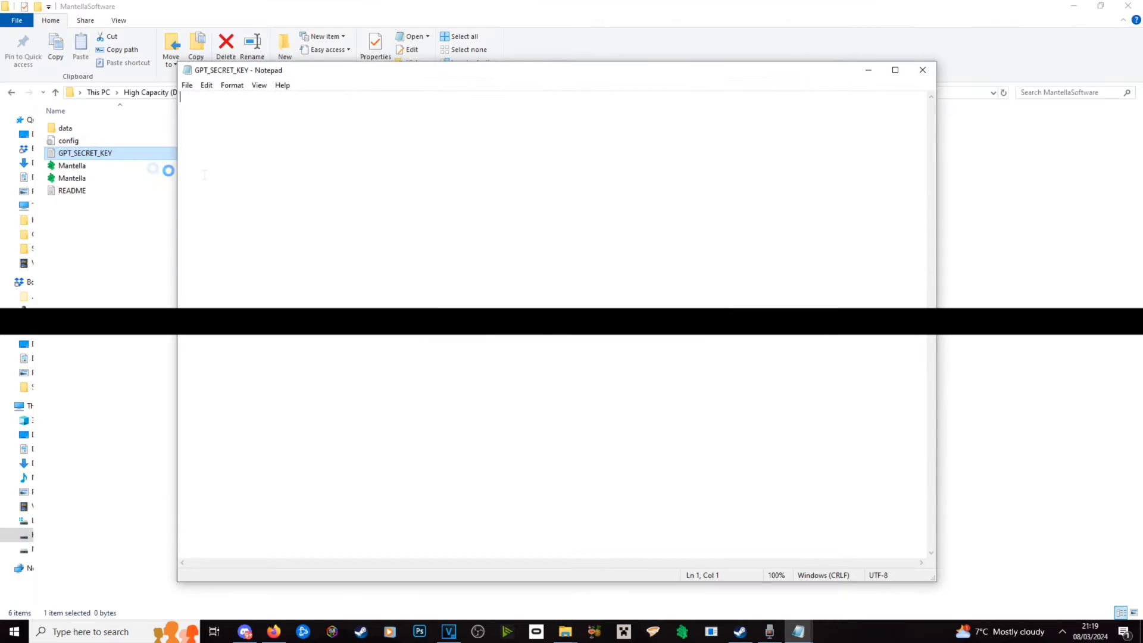
pyautogui.hotkey('ctrl', 'v')
pyautogui.click(915, 72)
pyautogui.click(538, 326)
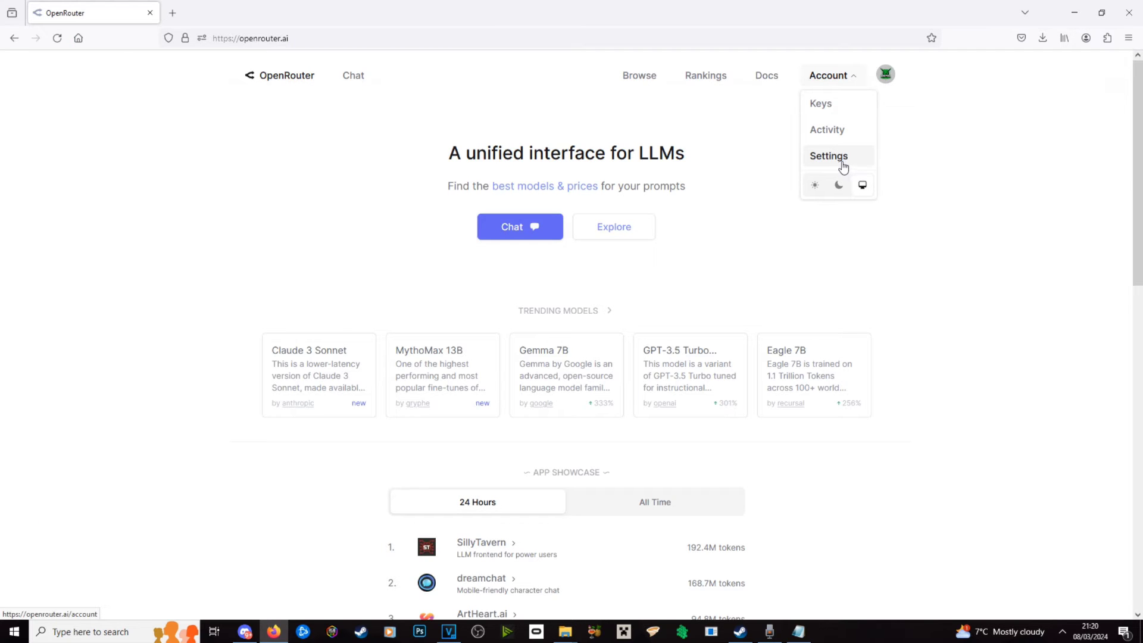
# Open the OpenRouter account settings to check the remaining credits, then reopen the account menu
pyautogui.click(840, 164)
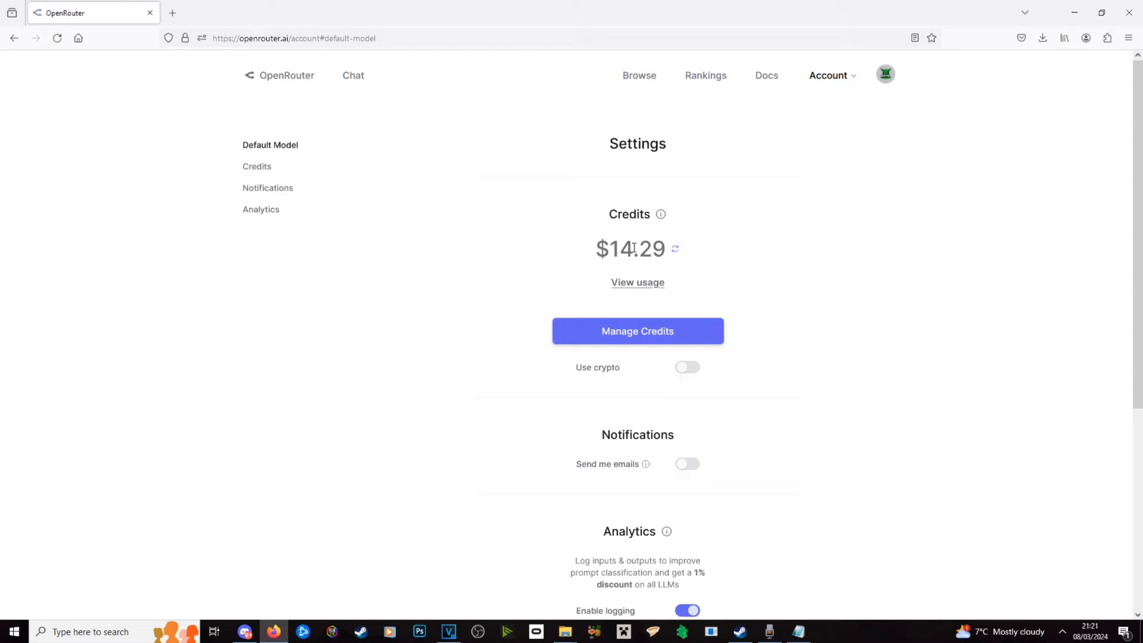
pyautogui.click(852, 75)
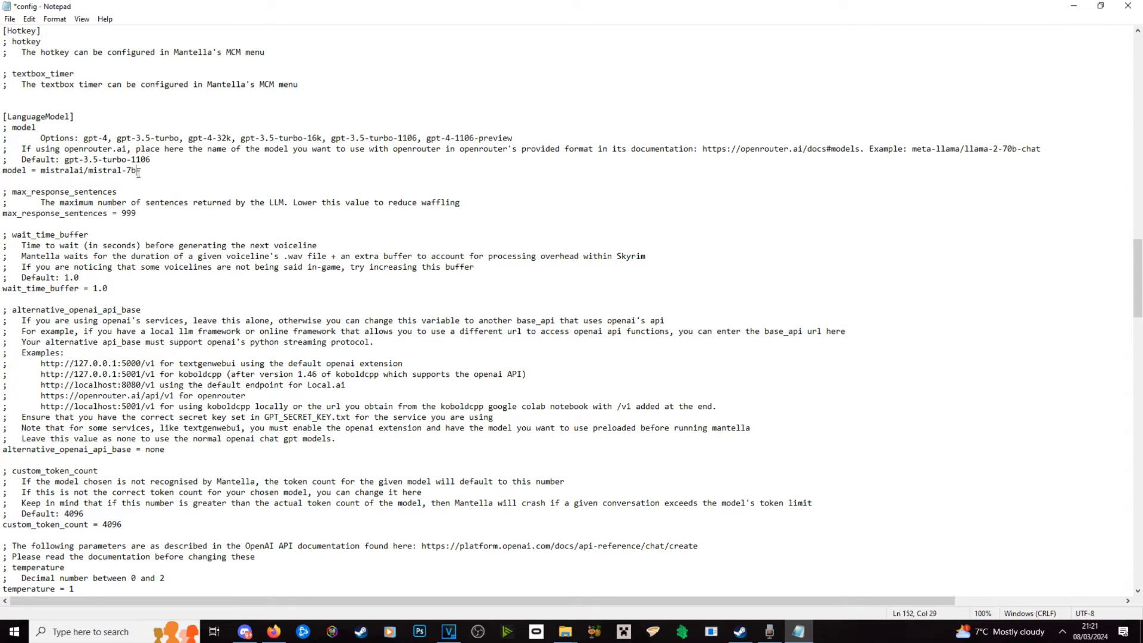
pyautogui.moveTo(137, 171); pyautogui.dragTo(47, 173)
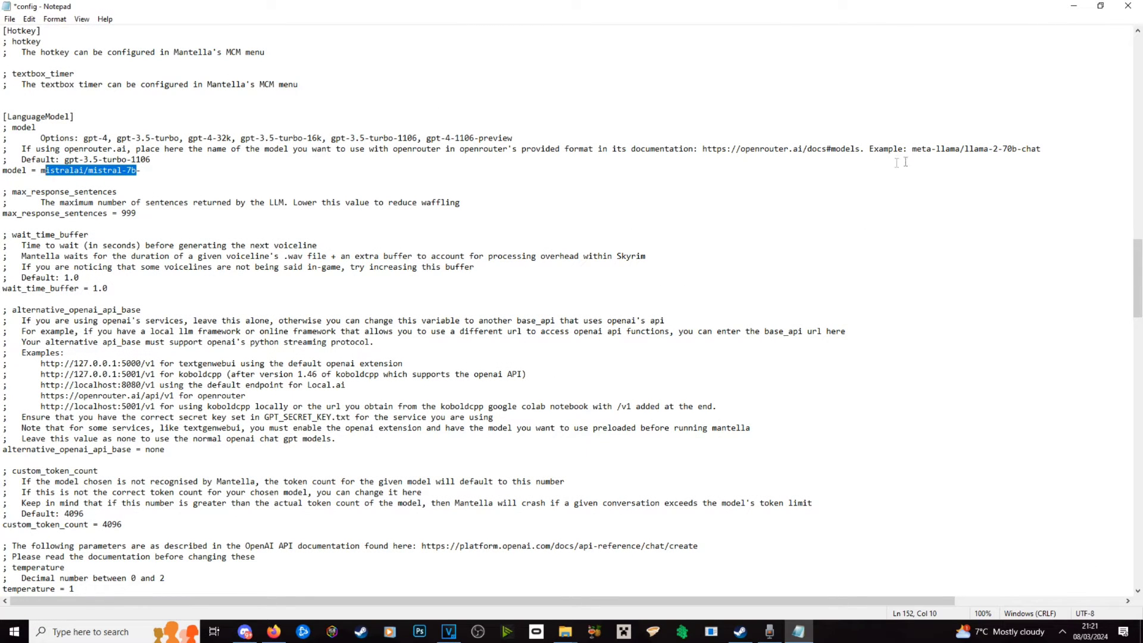
pyautogui.moveTo(798, 150); pyautogui.dragTo(860, 149)
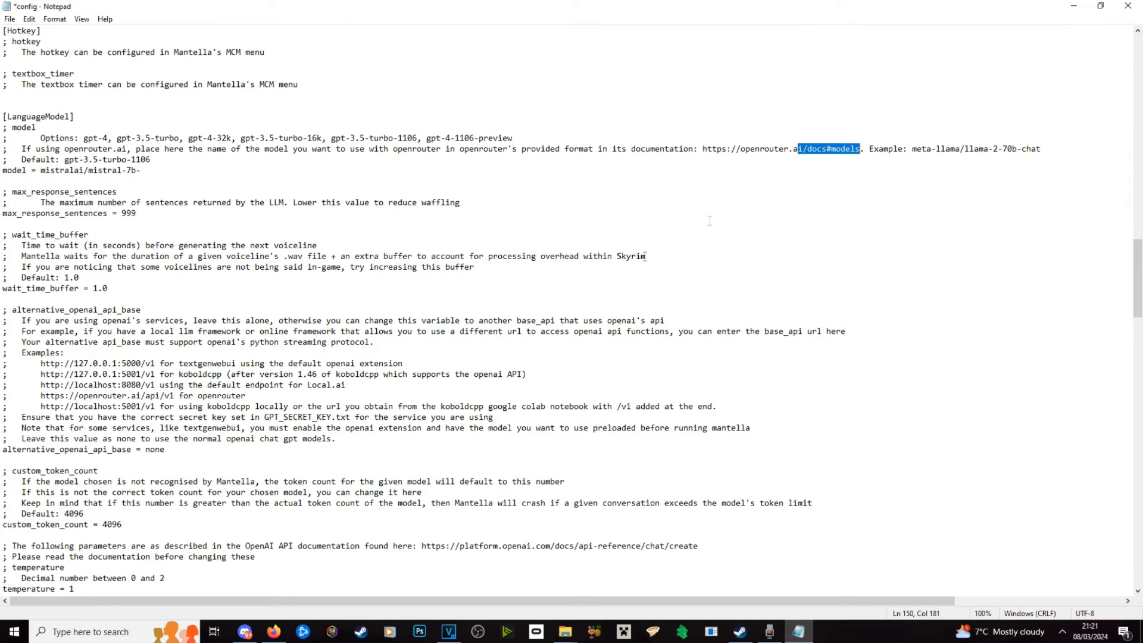
pyautogui.click(215, 371)
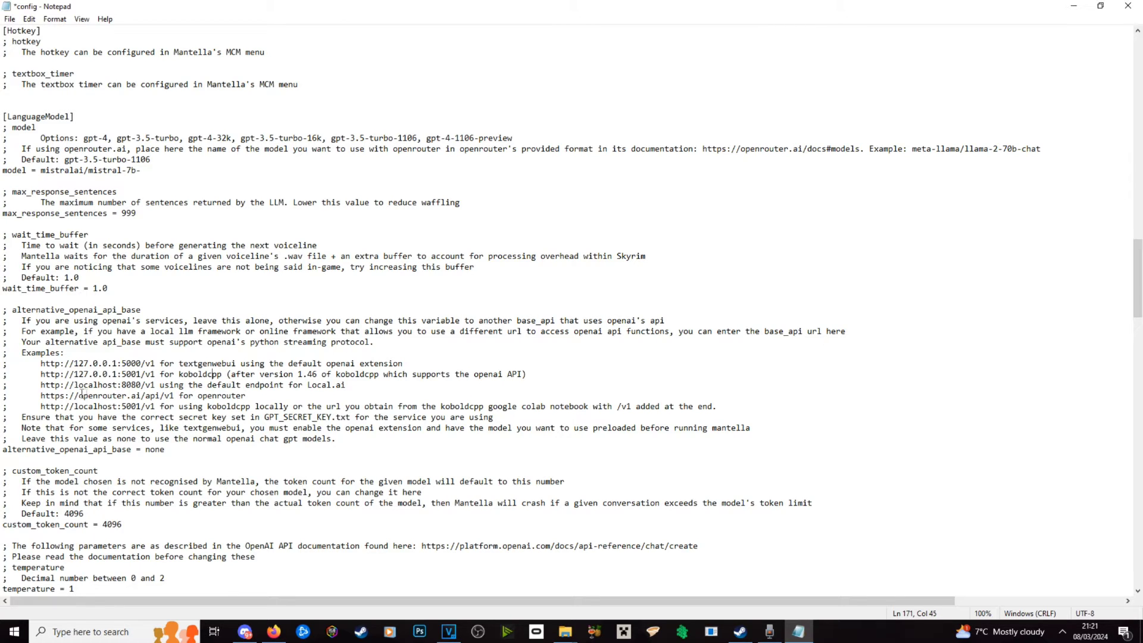
pyautogui.moveTo(42, 395); pyautogui.dragTo(176, 399)
pyautogui.hotkey('ctrl', 'c')
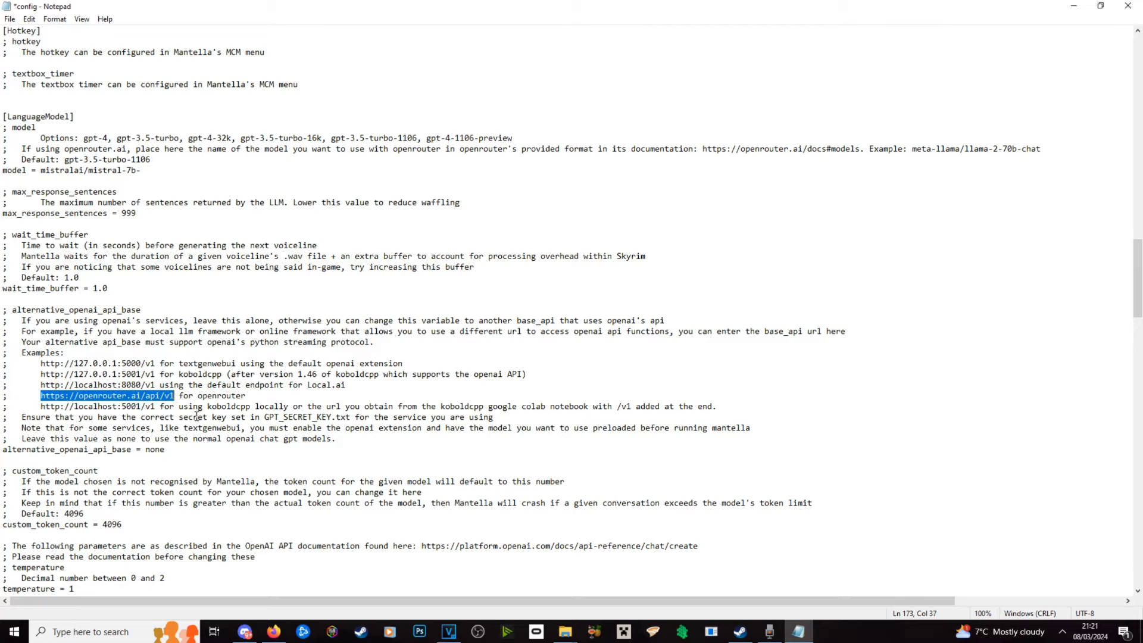
pyautogui.moveTo(168, 449); pyautogui.dragTo(146, 450)
pyautogui.hotkey('ctrl', 'v')
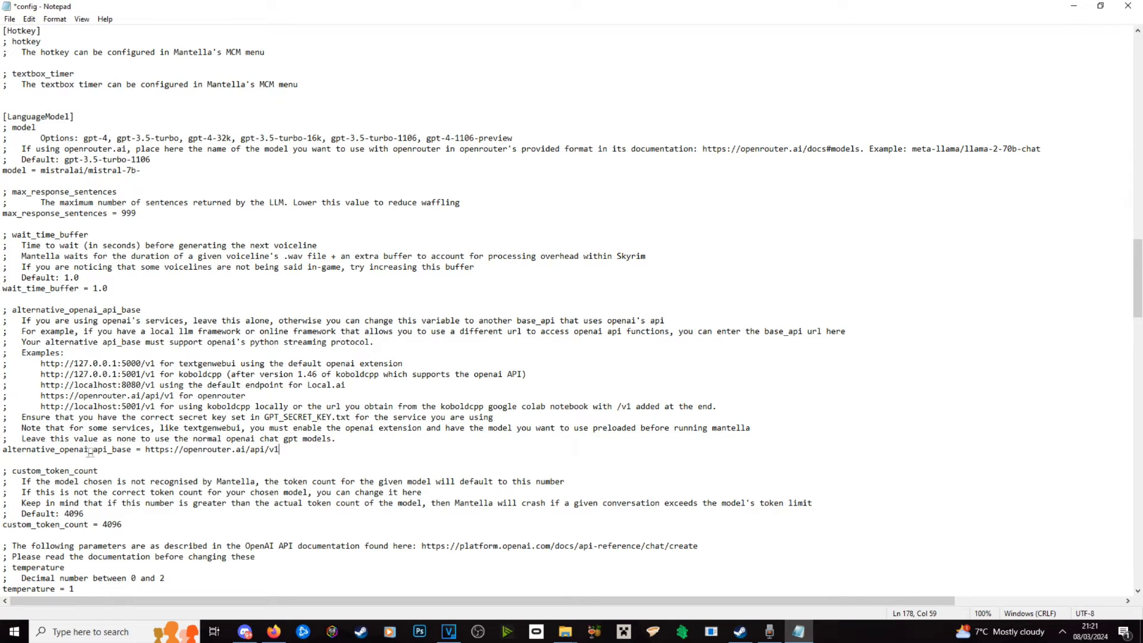
pyautogui.click(9, 19)
# Save the config, then review the model line and the max_response_sentences setting with its description
pyautogui.click(28, 73)
pyautogui.moveTo(41, 171); pyautogui.dragTo(140, 171)
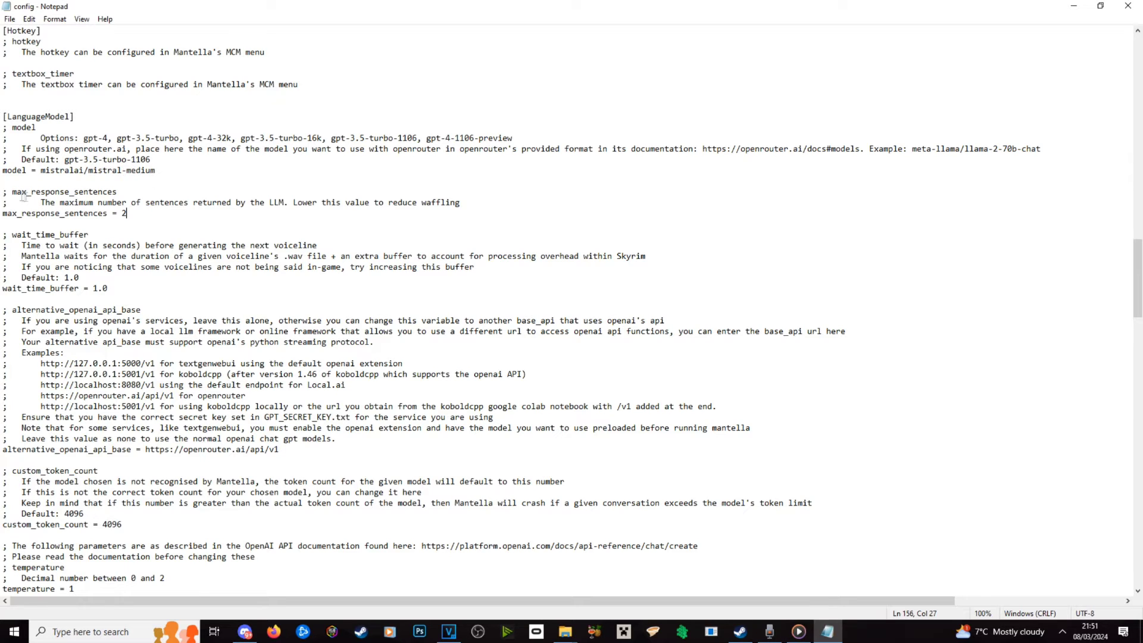
pyautogui.moveTo(12, 193); pyautogui.dragTo(121, 194)
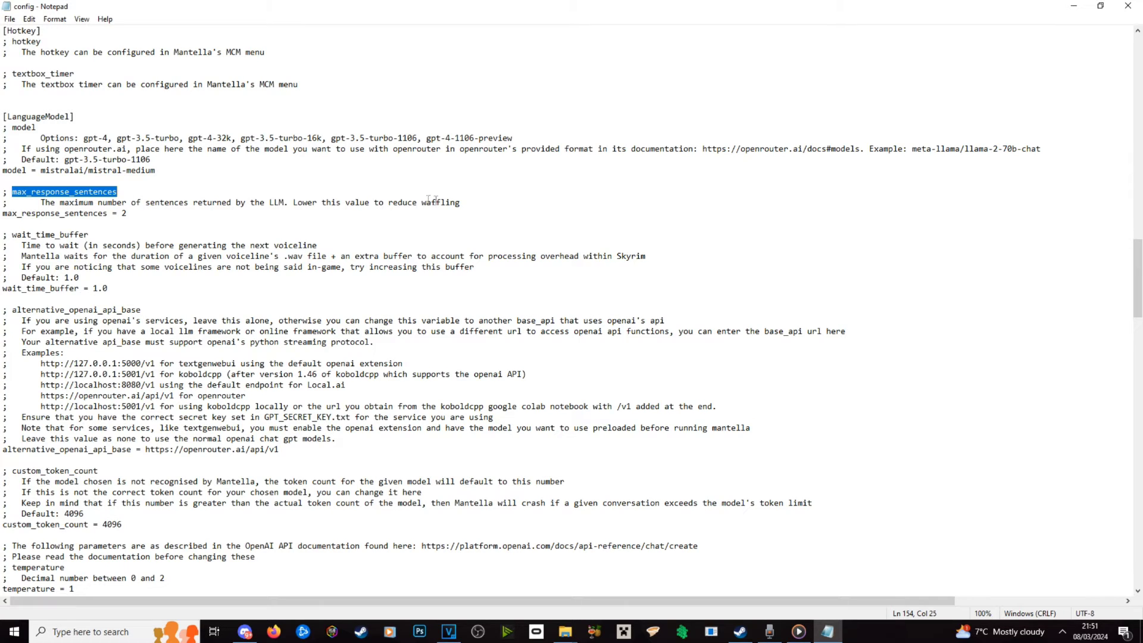
pyautogui.moveTo(462, 202); pyautogui.dragTo(41, 204)
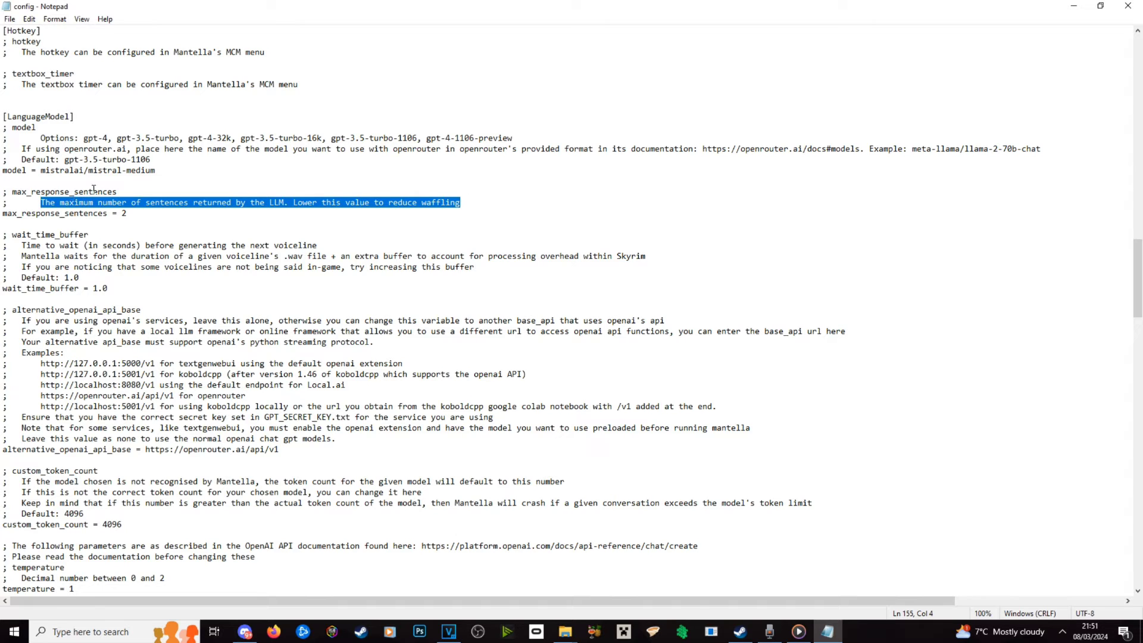
pyautogui.click(94, 190)
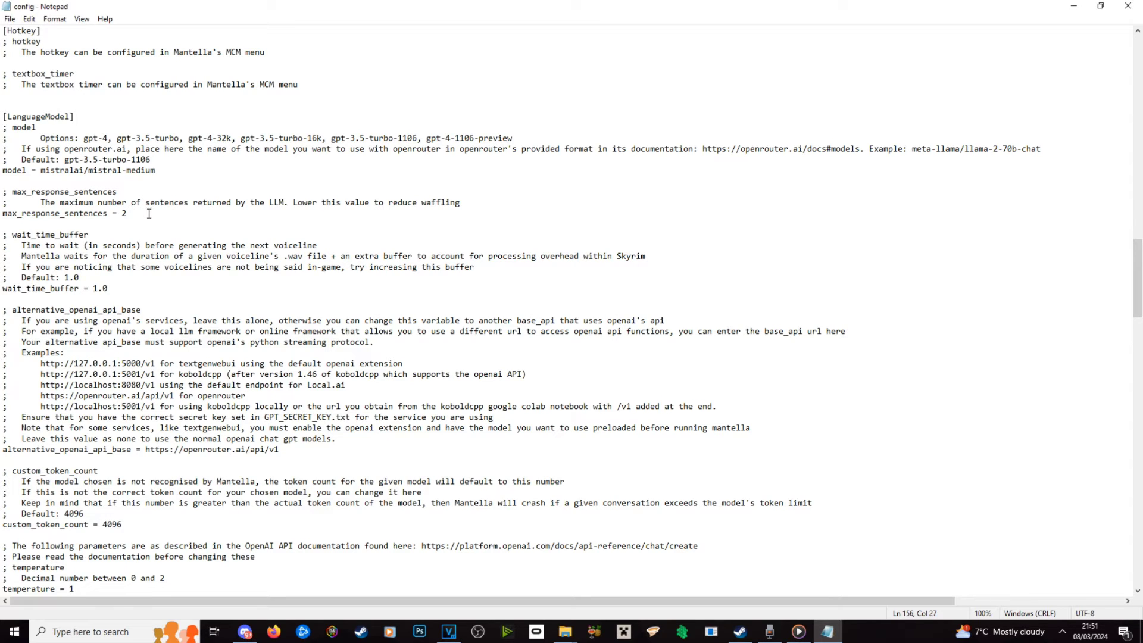
# Set max_response_sentences to 2 and save the config
pyautogui.press('BackSpace')
pyautogui.write('99')
pyautogui.write('2')
pyautogui.click(9, 19)
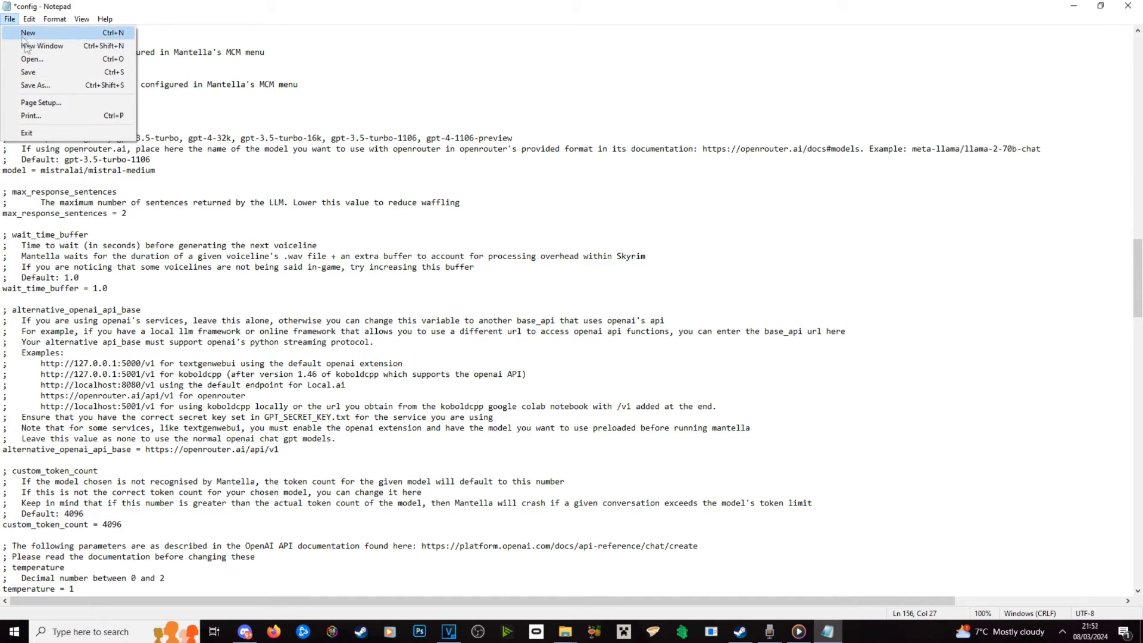
pyautogui.click(28, 72)
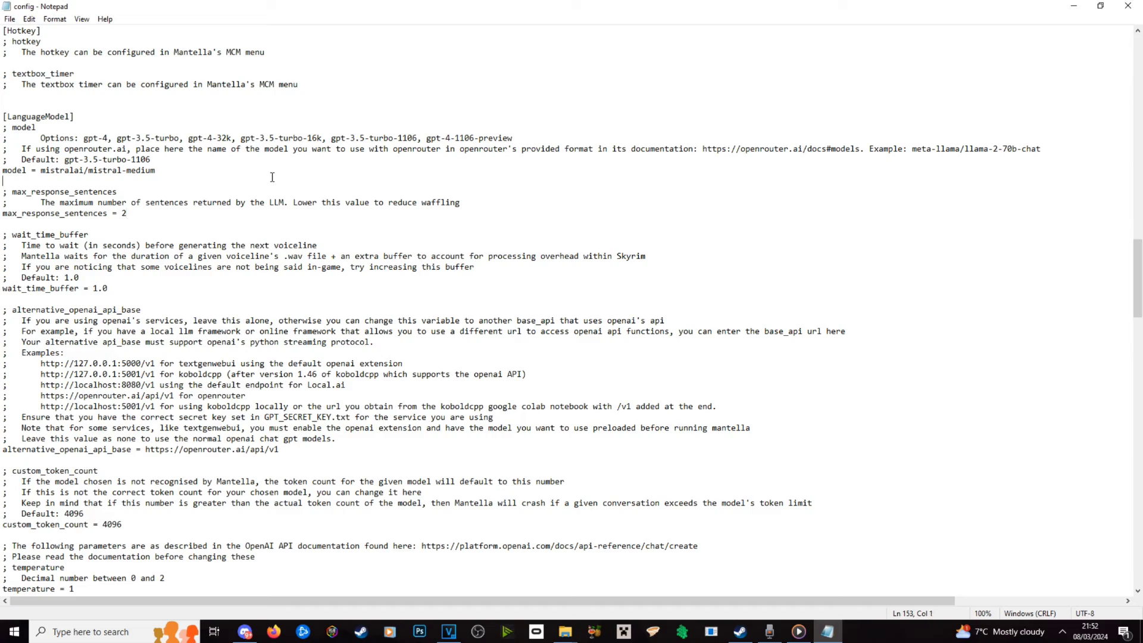